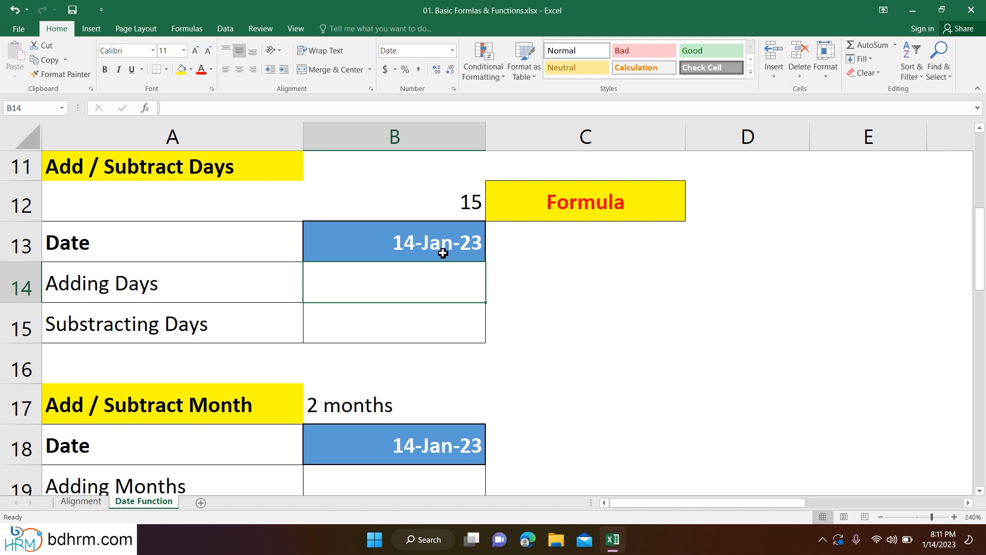
- Enter =B13+B12 in the Adding Days cell B14 to add the 15 days to the date
click(443, 252)
click(448, 204)
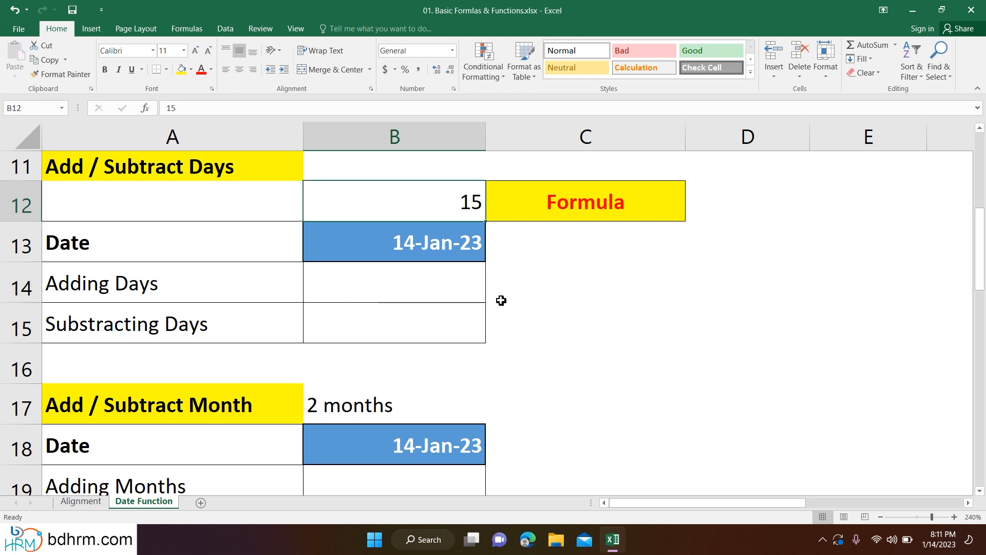
click(370, 276)
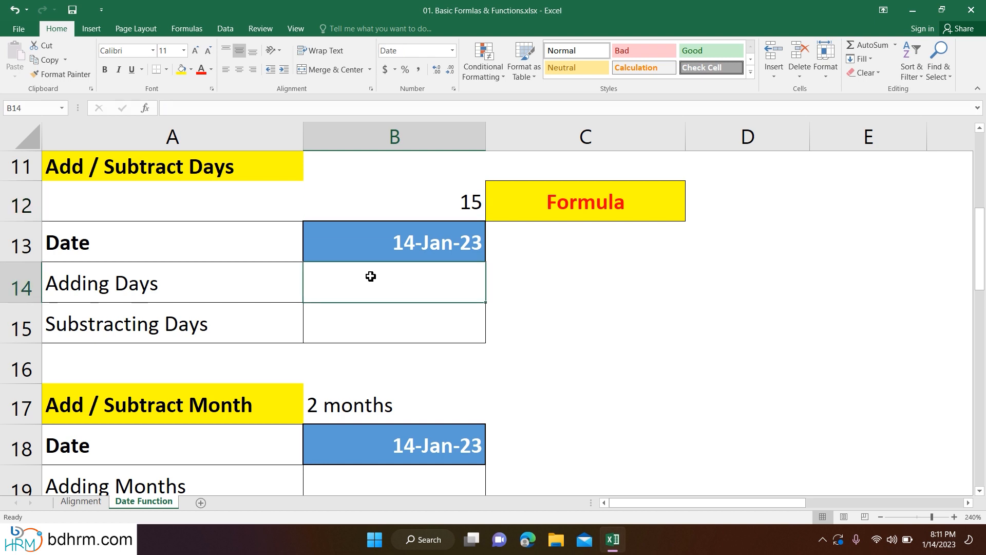
text(=)
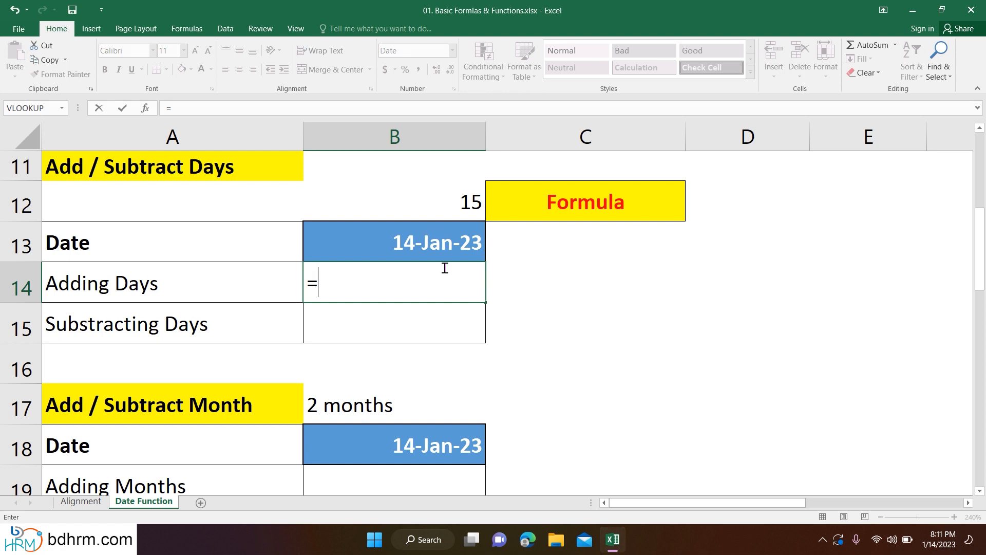
click(442, 247)
text(+)
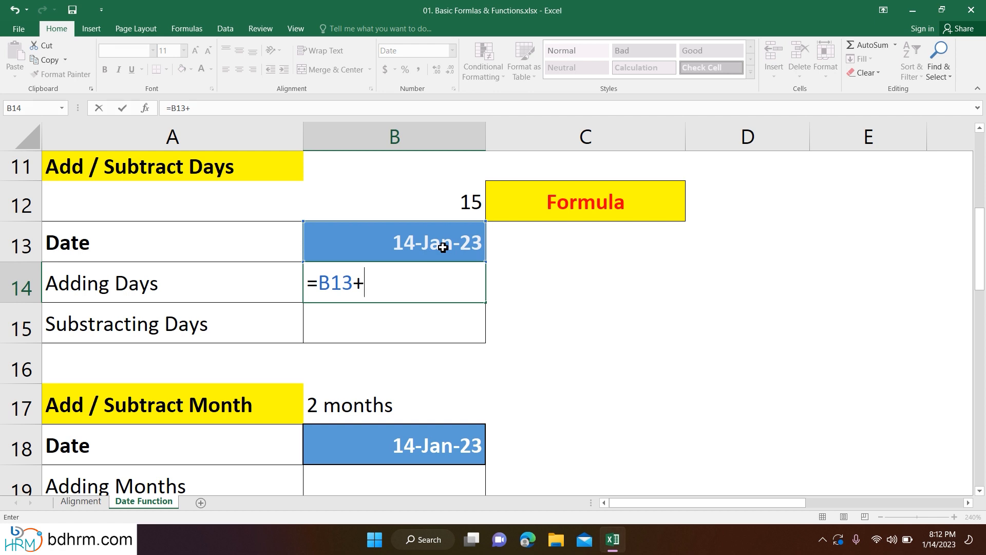
click(429, 202)
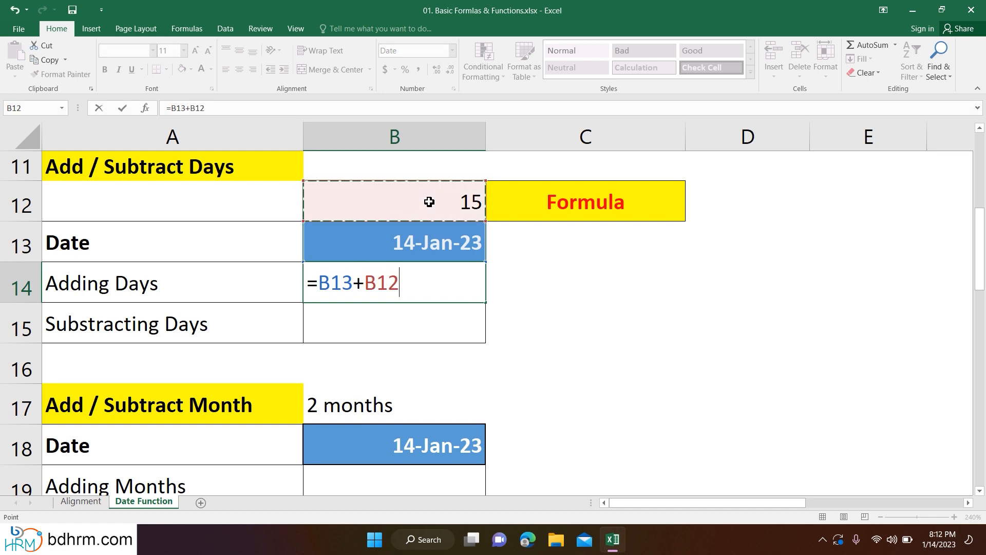
key(Return)
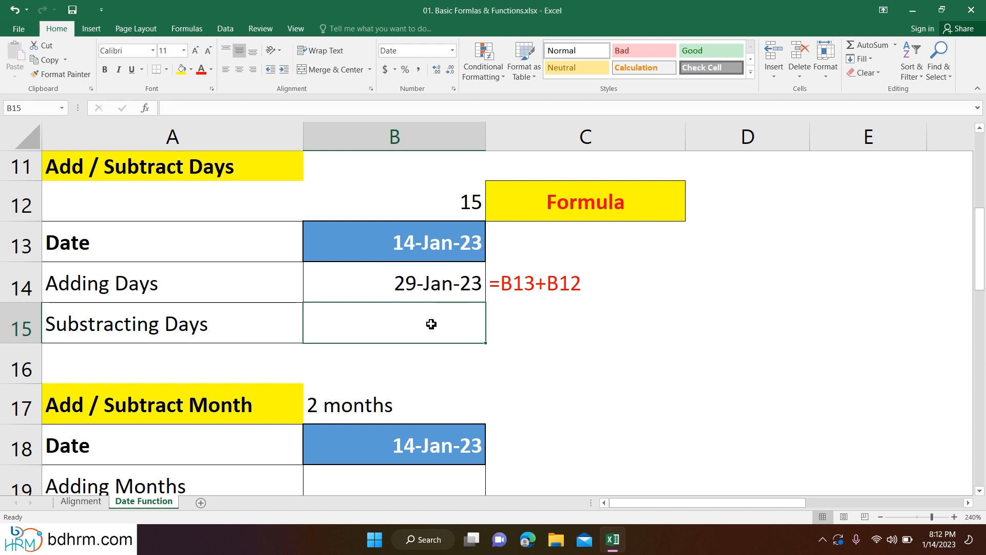
- Enter =B13-15 in the Substracting Days cell B15 to go back 15 days from the date
text(=)
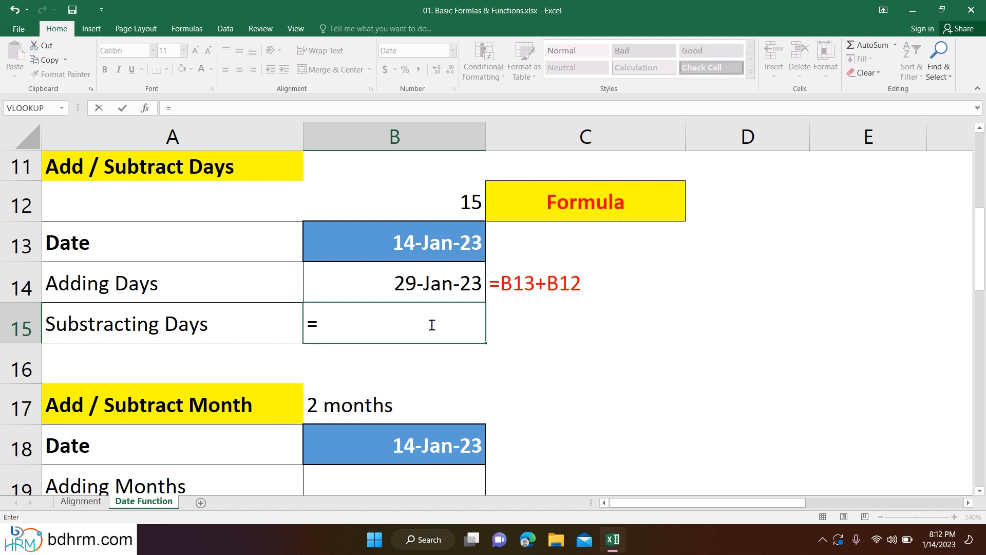
click(429, 243)
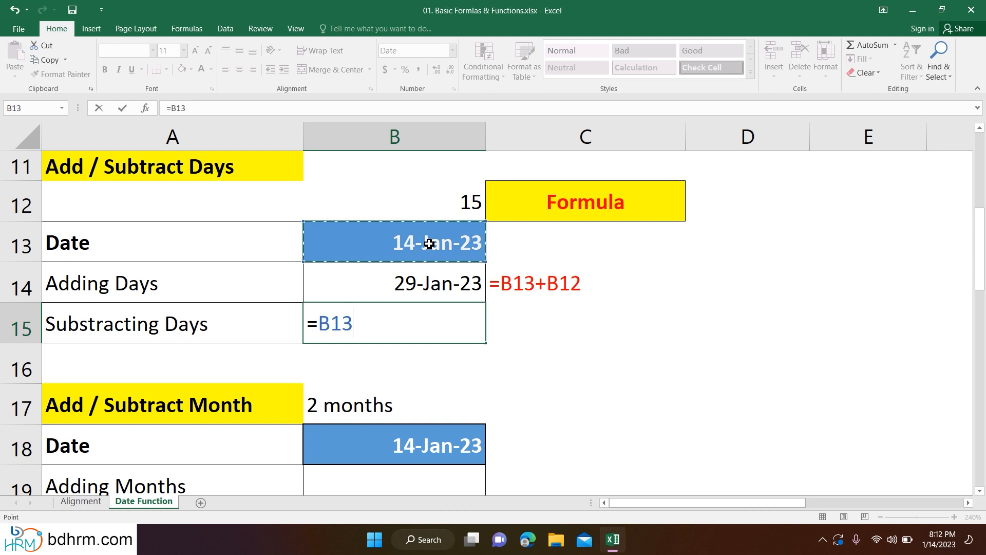
text(-)
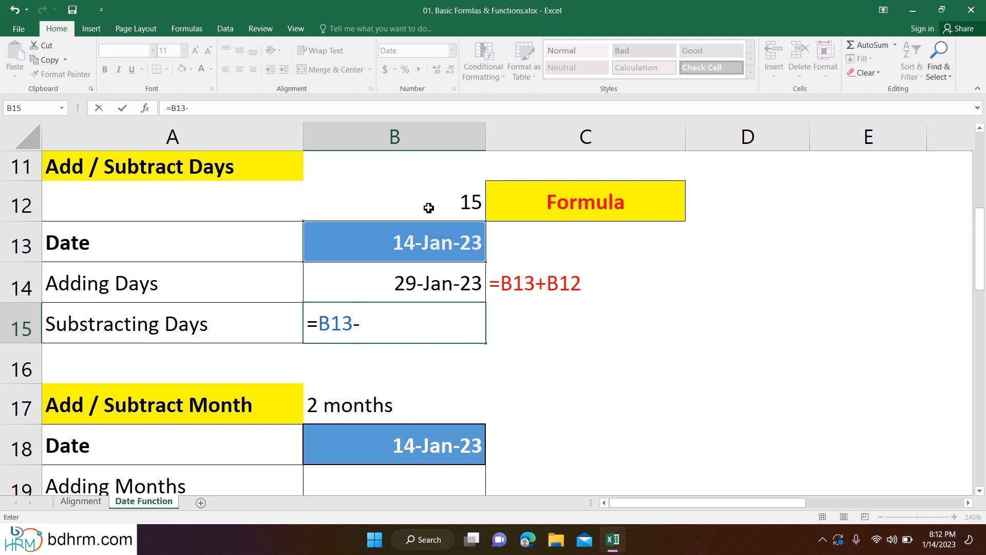
text(15)
key(Return)
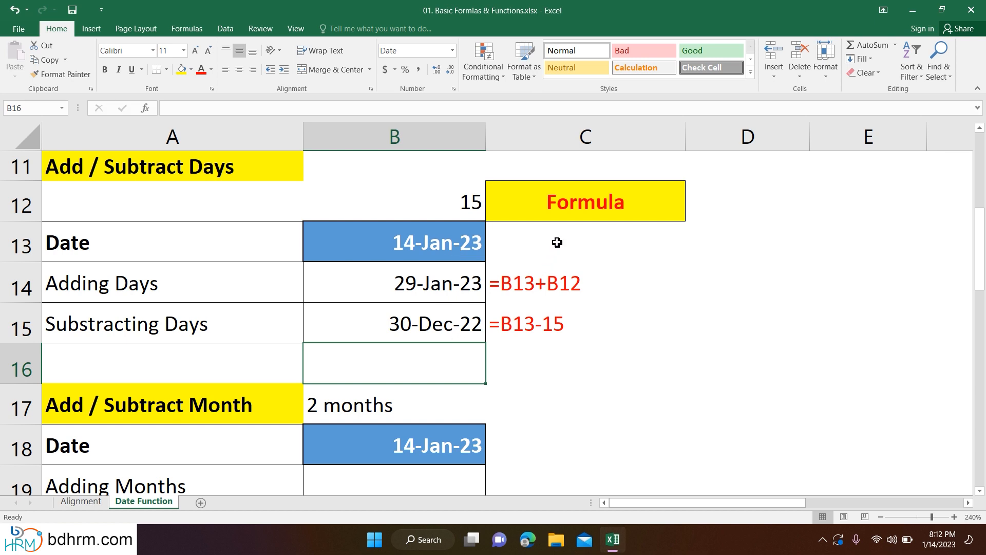
click(565, 136)
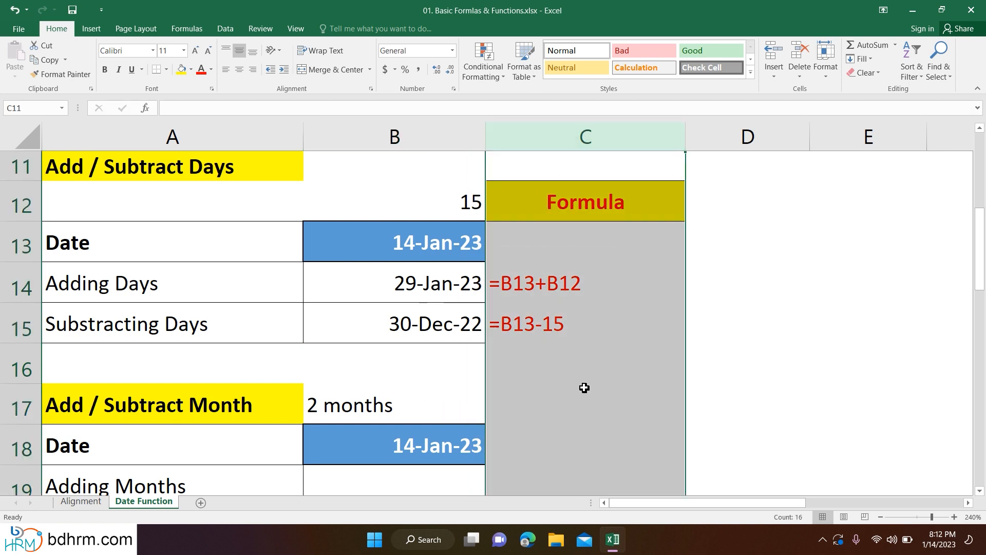
click(560, 375)
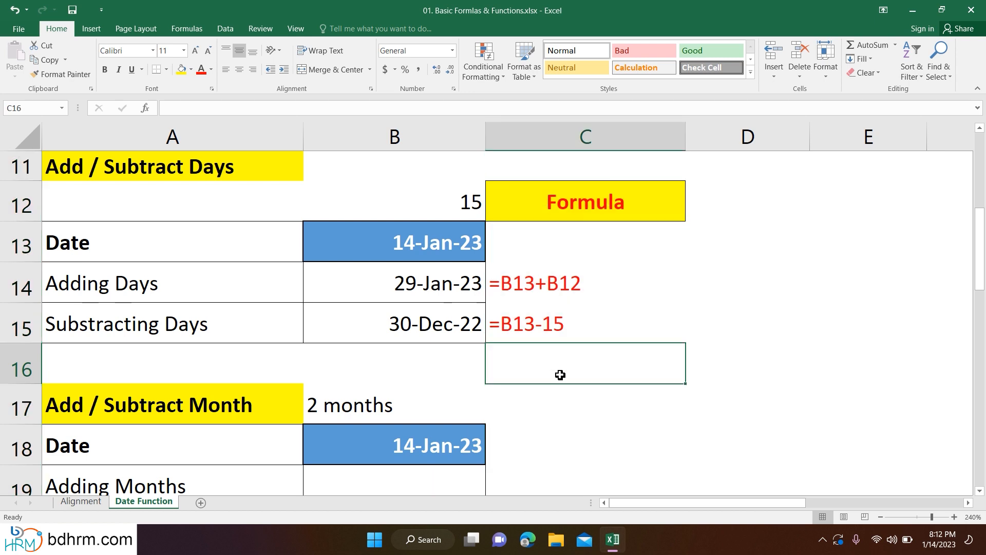
- Try adding two months as 60 days by entering =B18+60 in the Adding Months cell B19
scroll(560, 375, down, 1)
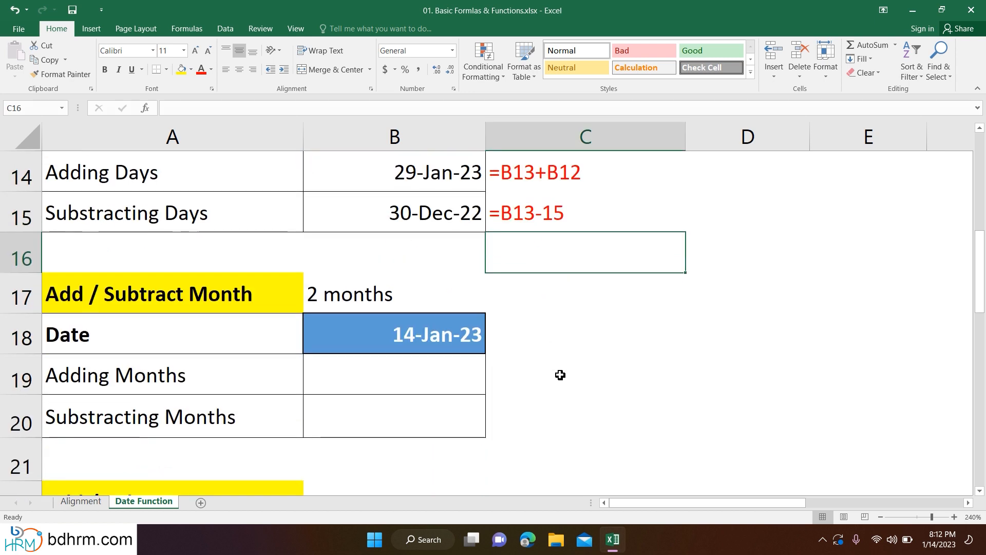
scroll(560, 375, down, 1)
click(400, 211)
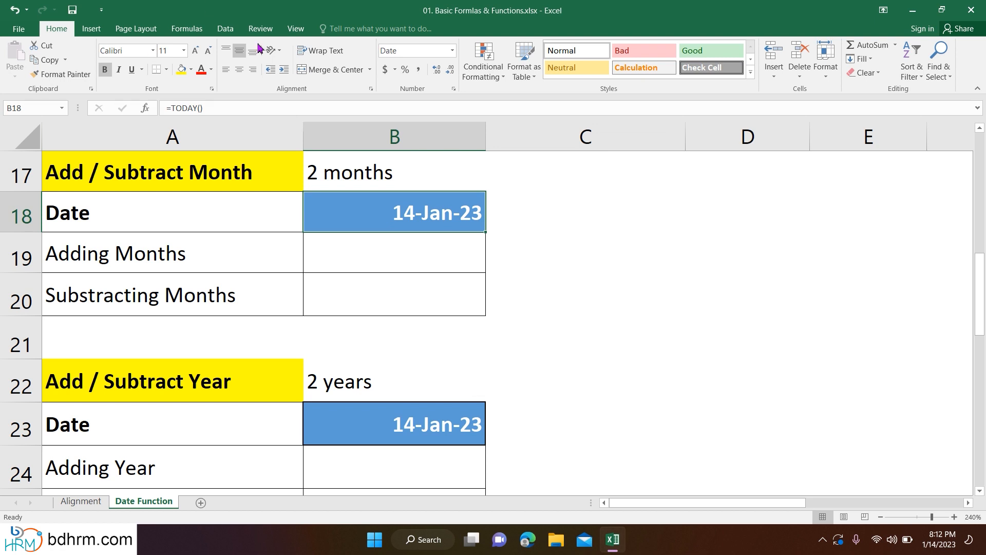
click(399, 245)
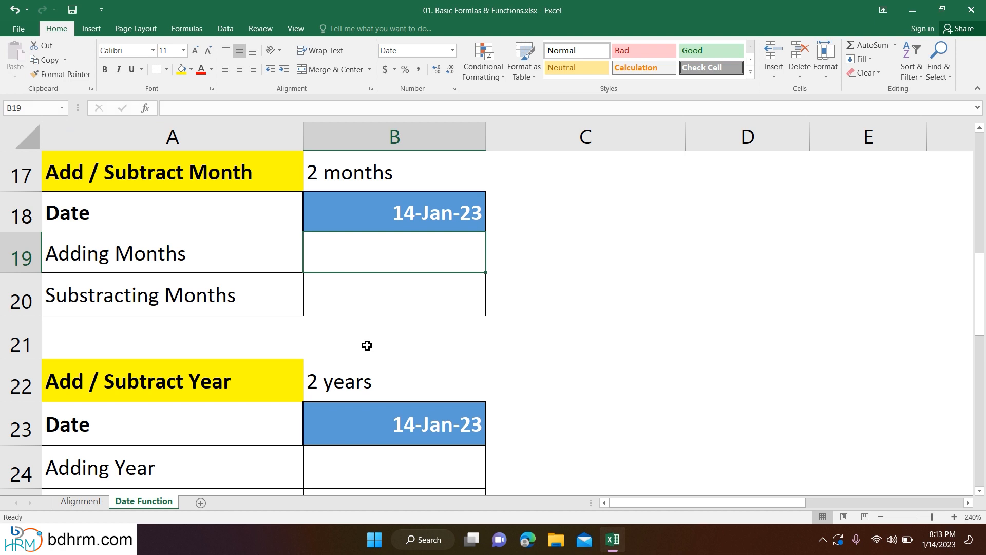
text(=)
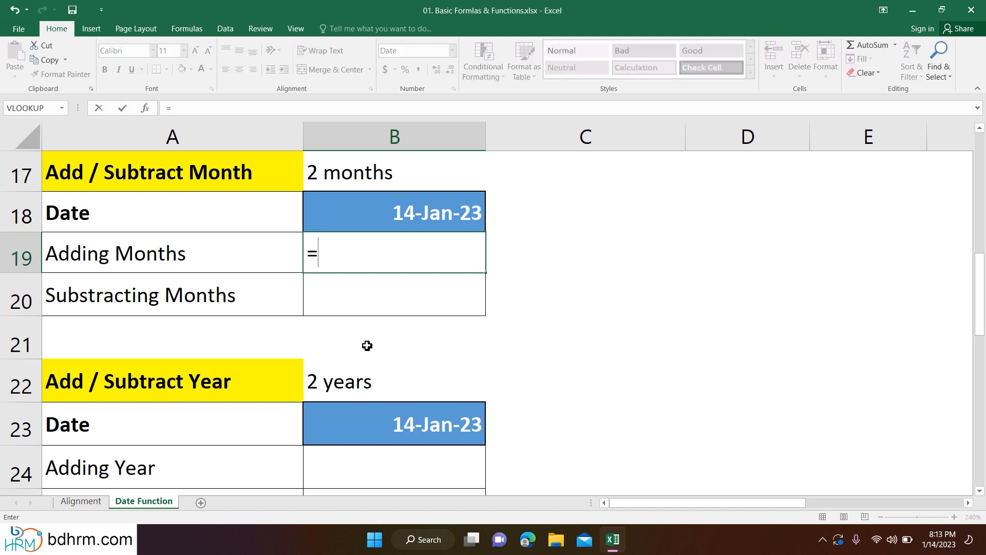
click(446, 220)
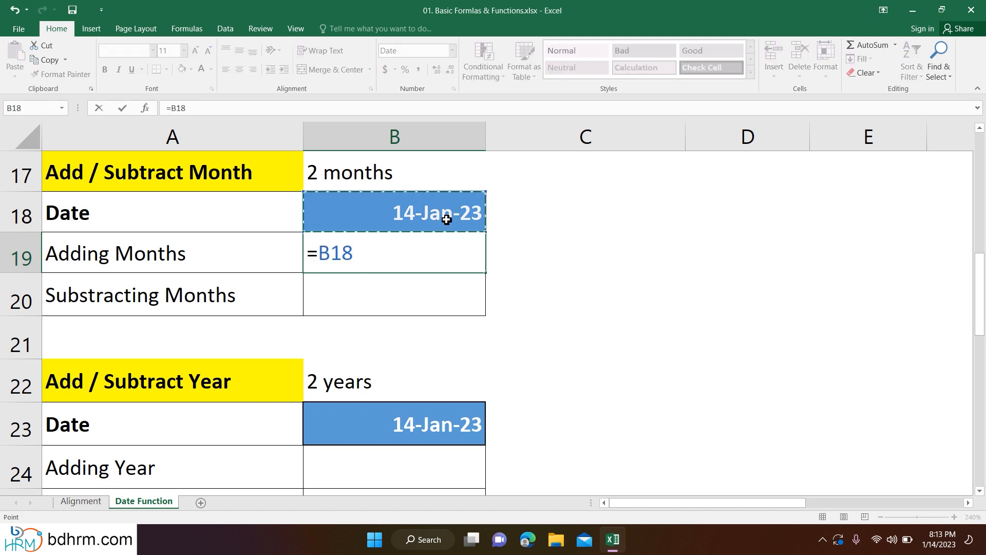
text(+60)
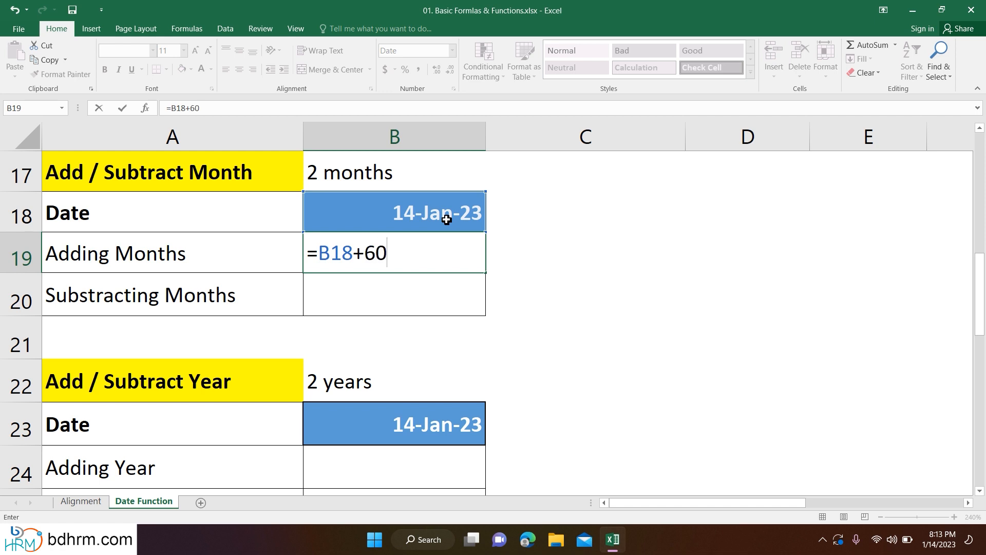
key(Return)
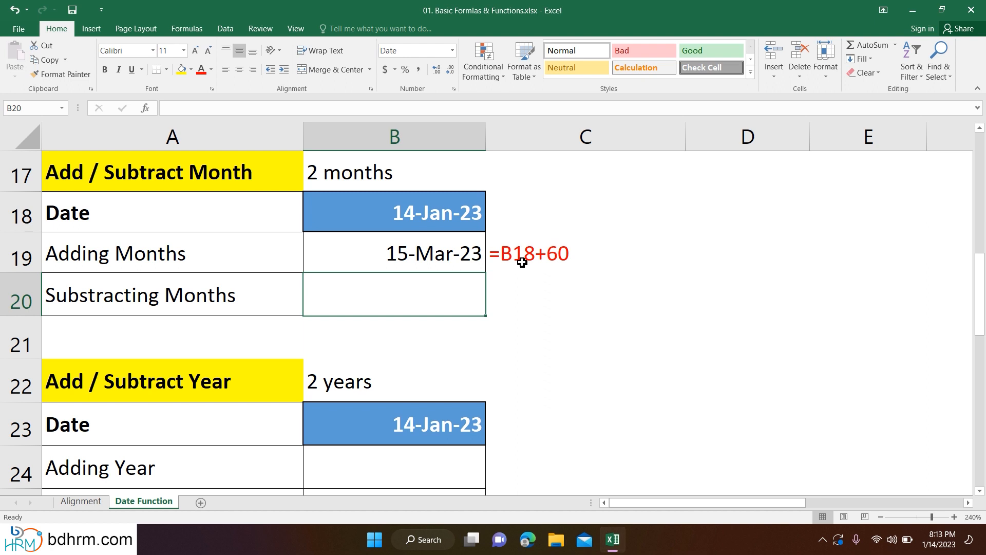
- Replace the day-based formula in the Adding Months cell B19 with =EDATE(B18,2)
click(393, 263)
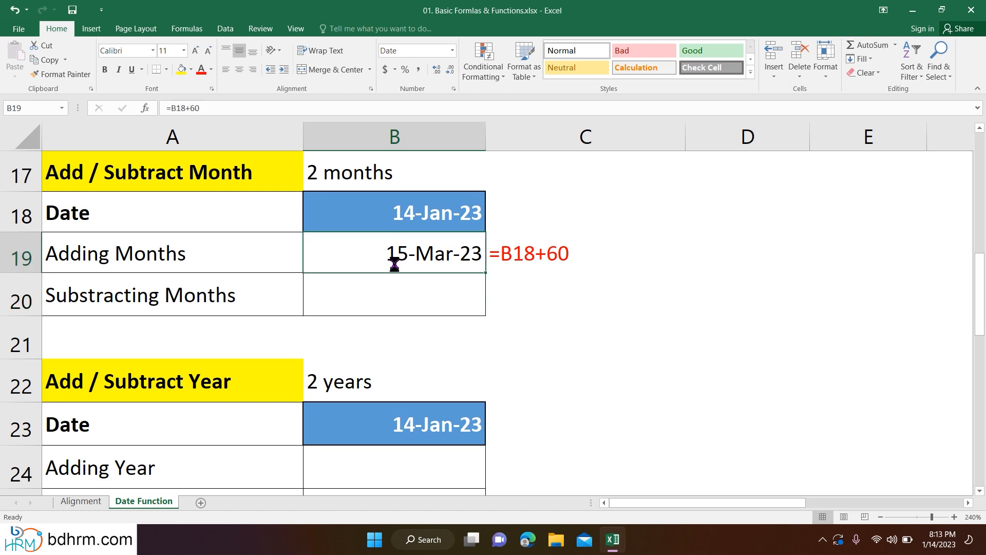
key(Delete)
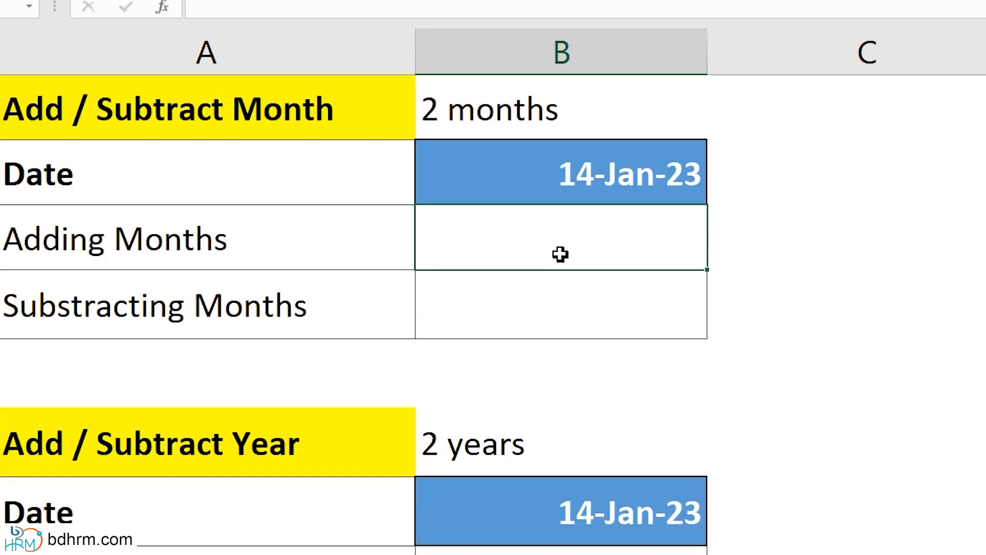
text(=)
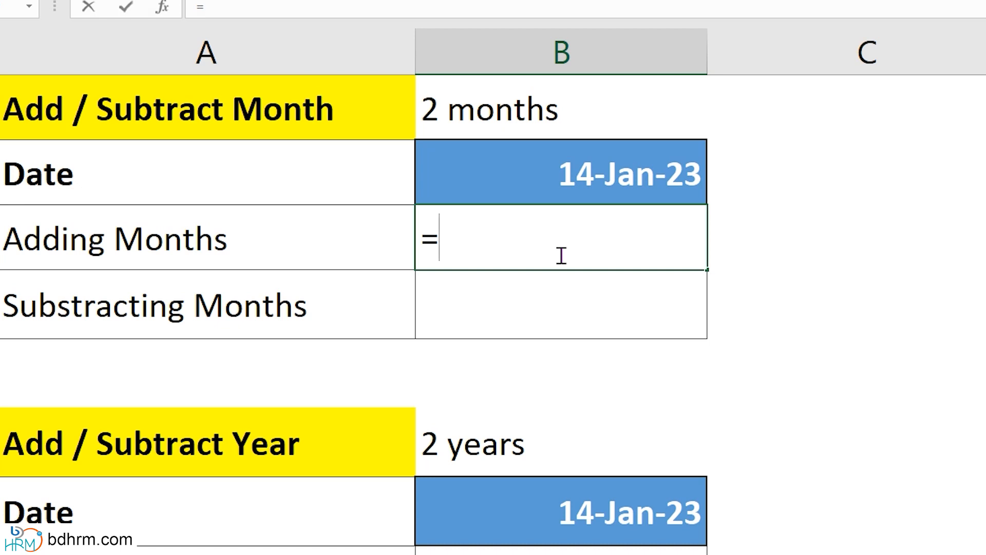
text(eda)
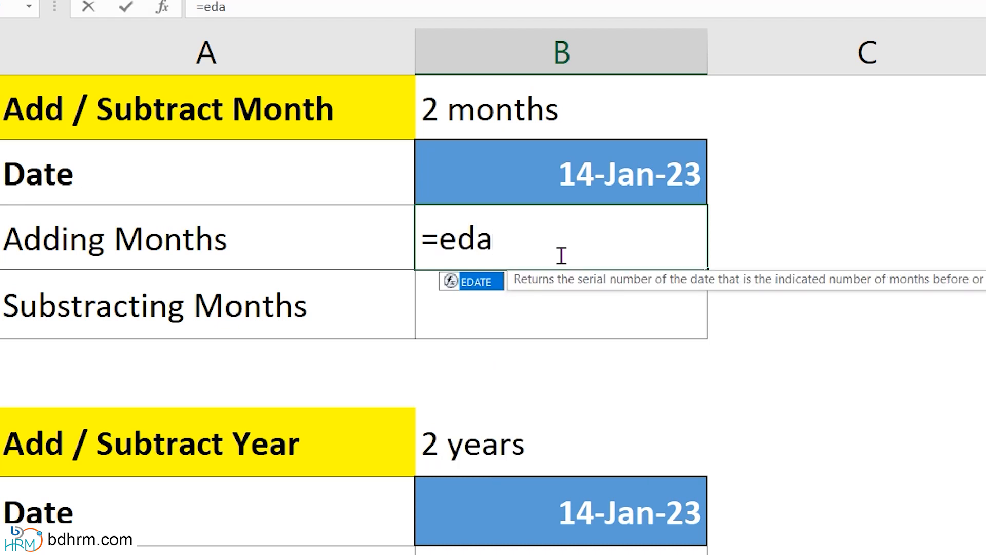
key(Tab)
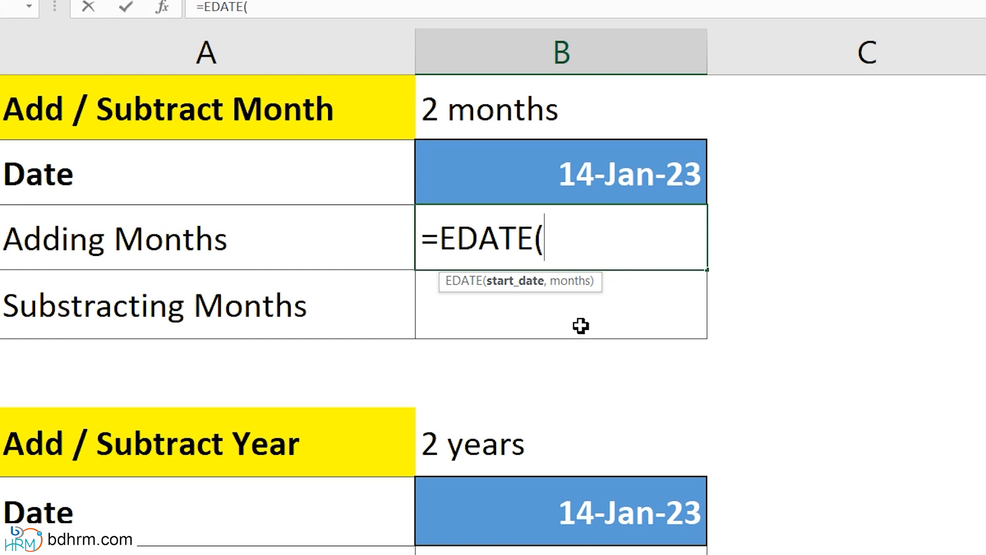
click(599, 190)
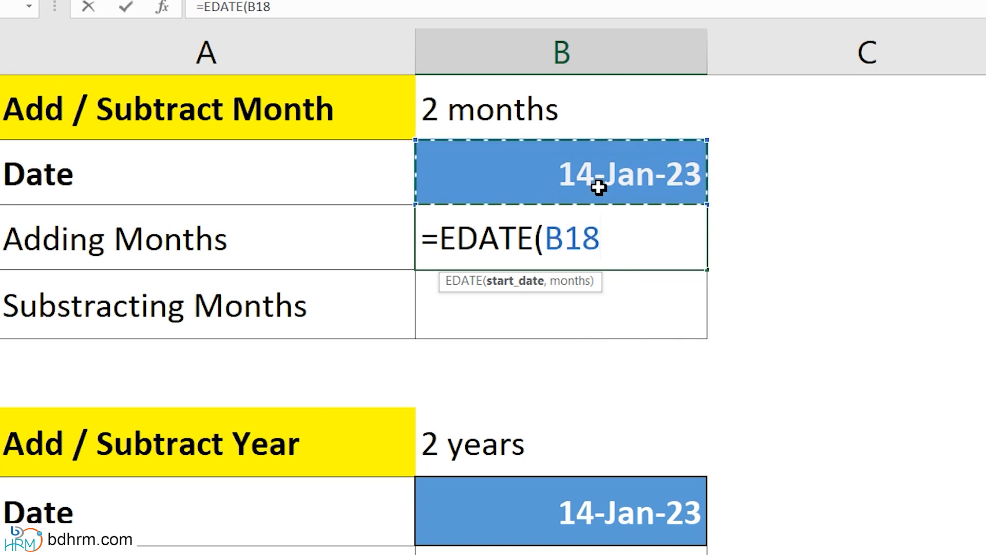
text(,)
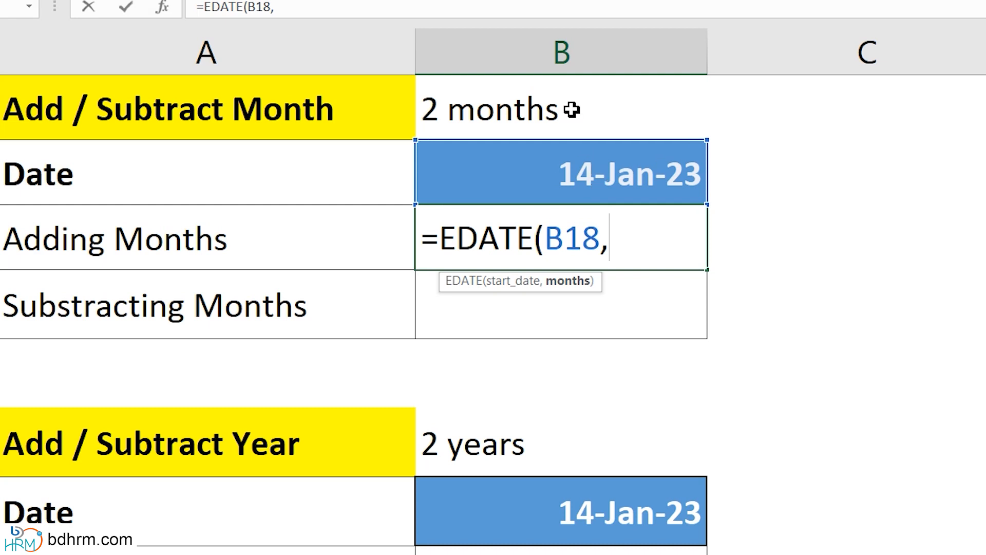
text(2))
key(Return)
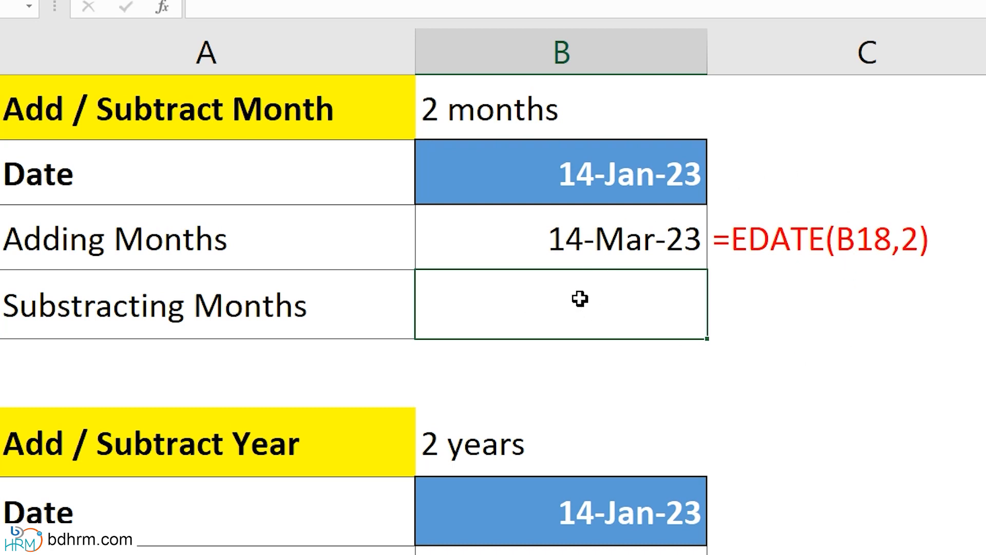
- Enter =EDATE(B18,-2) in the Substracting Months cell B20 to go back two months from the date
text(=ed)
key(Tab)
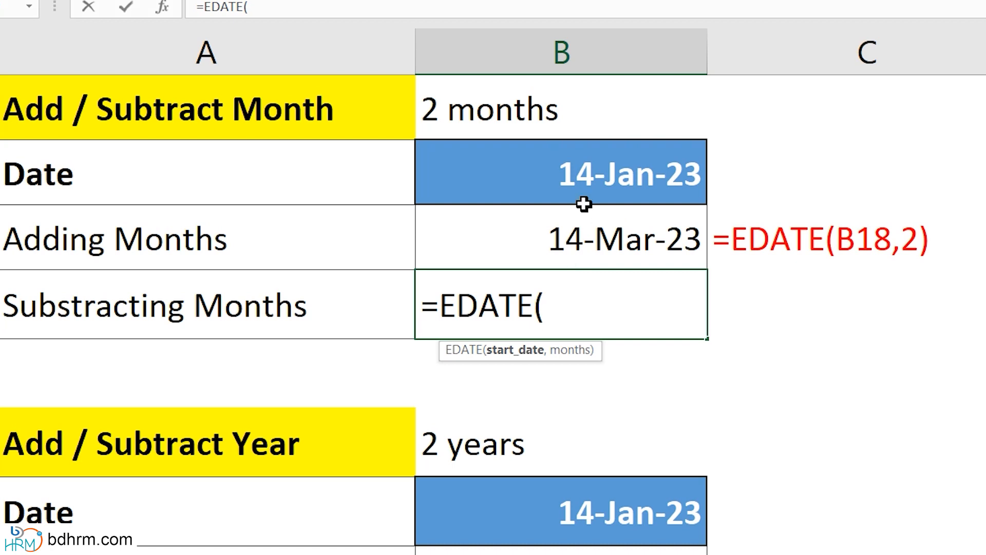
click(586, 176)
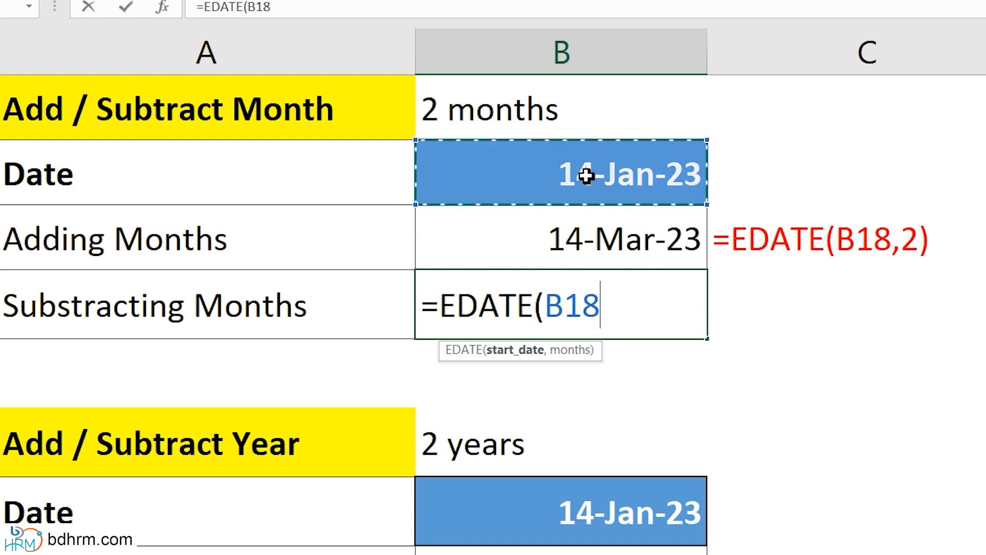
text(,)
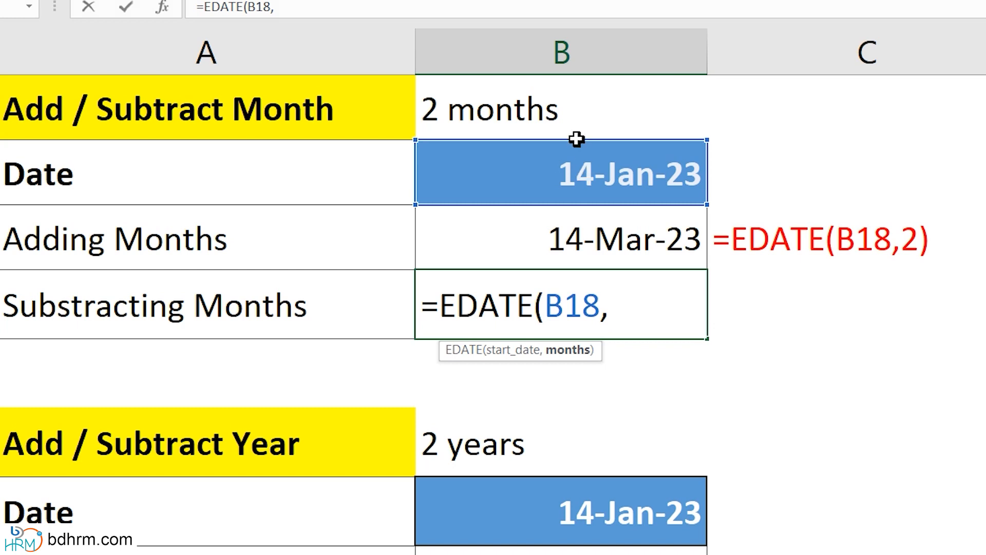
text(-2))
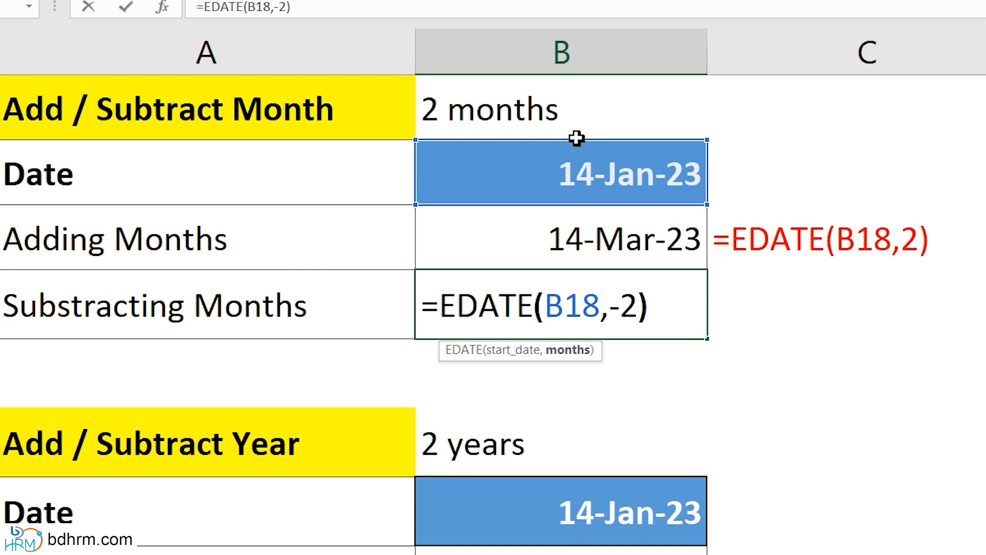
key(ctrl+Return)
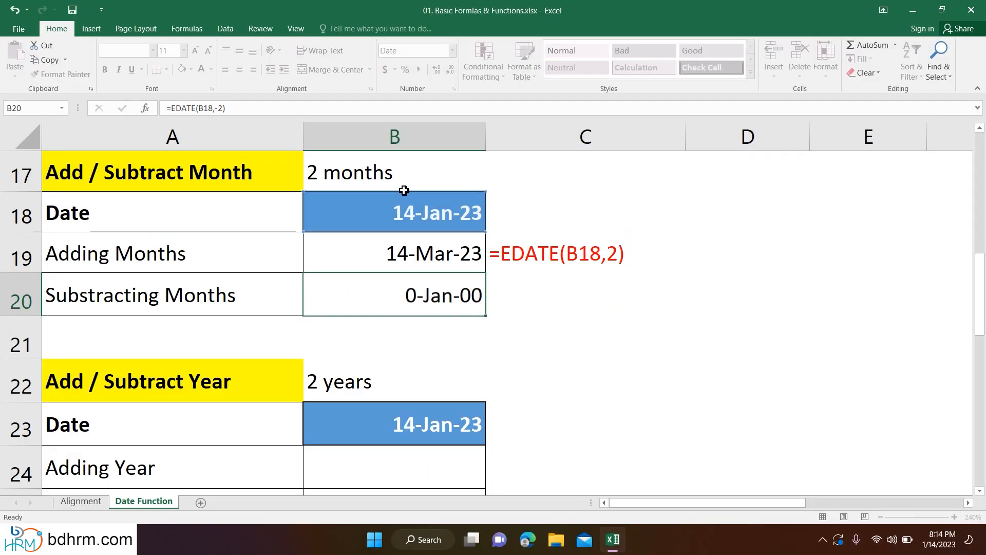
key(Return)
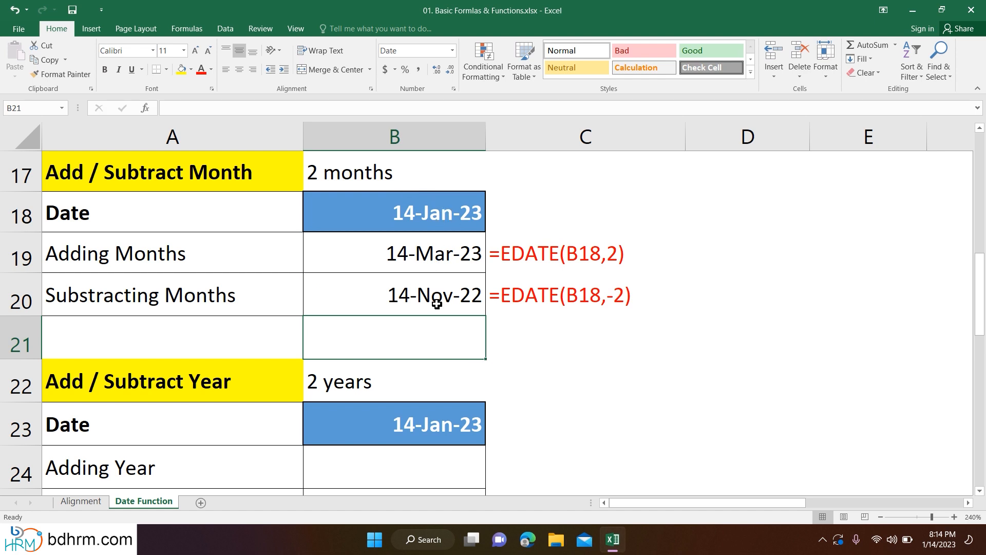
- Enter =EDATE(B23,2*12) in the Adding Year cell B24 to move the date two years forward
scroll(436, 304, down, 1)
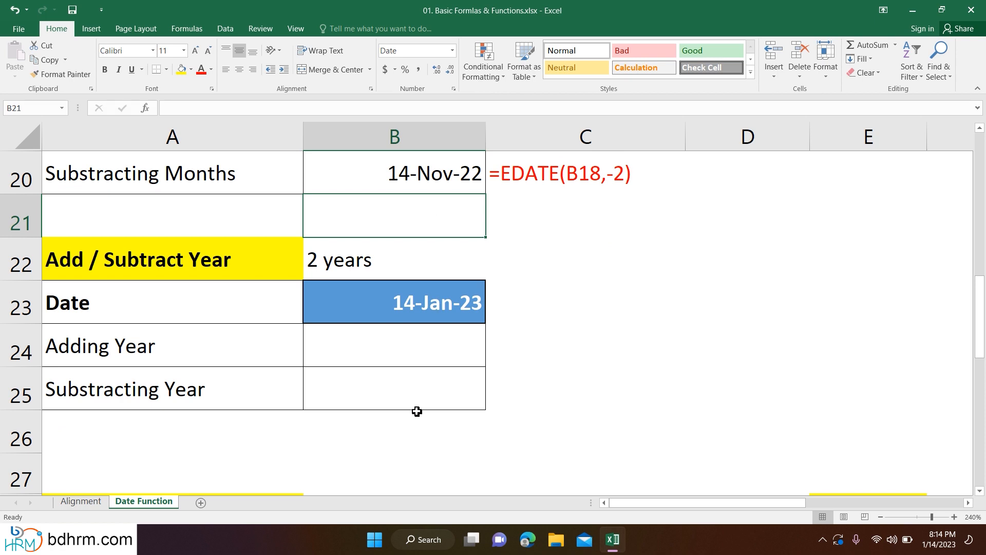
click(354, 335)
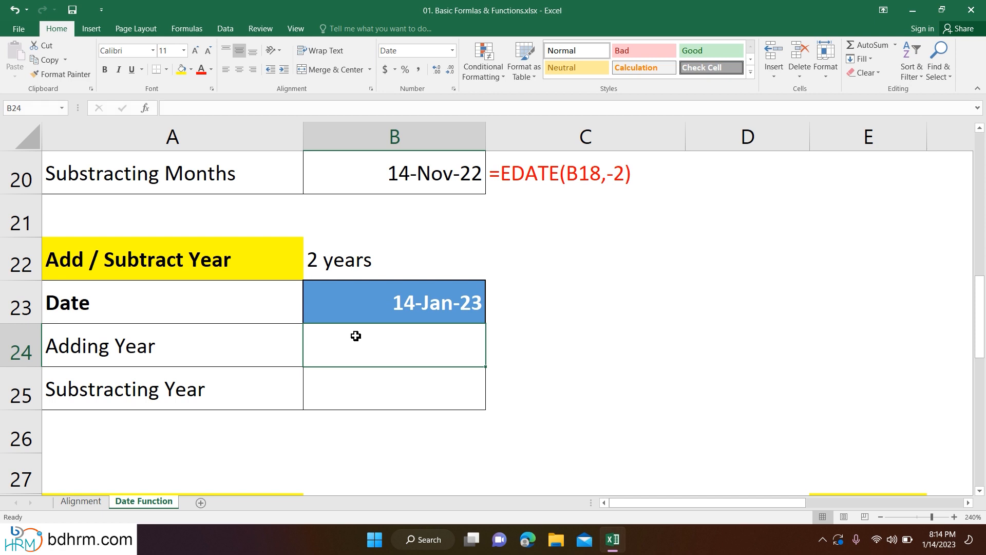
text(=ed)
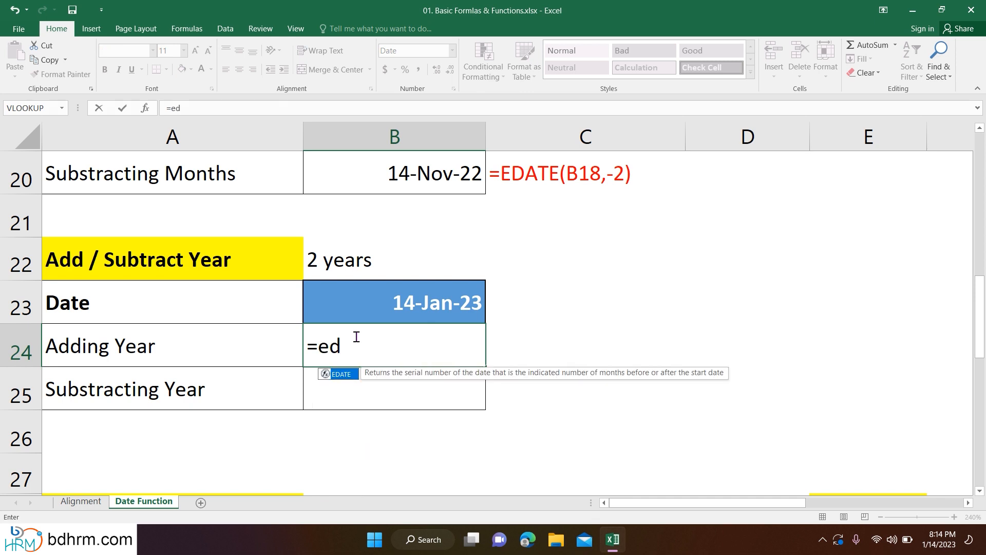
key(Tab)
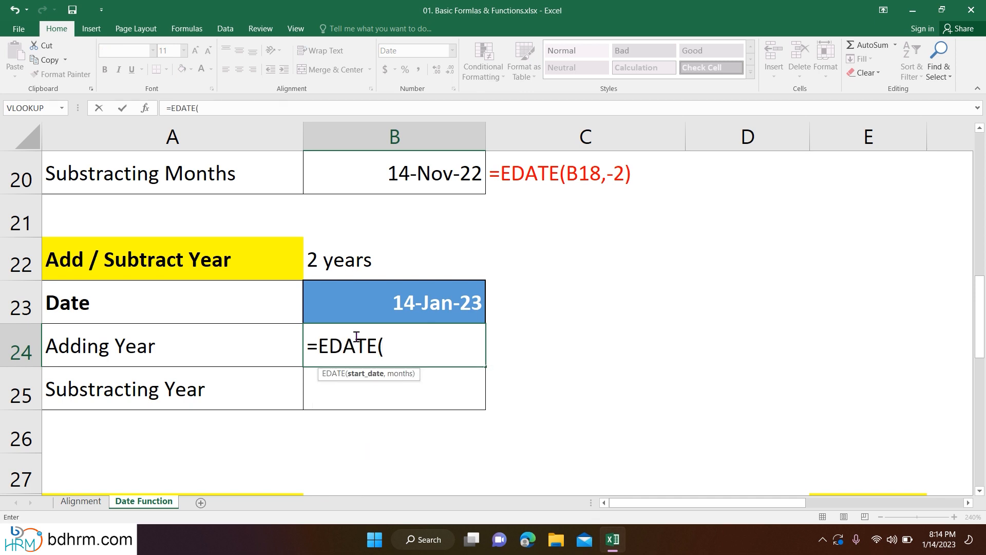
click(414, 300)
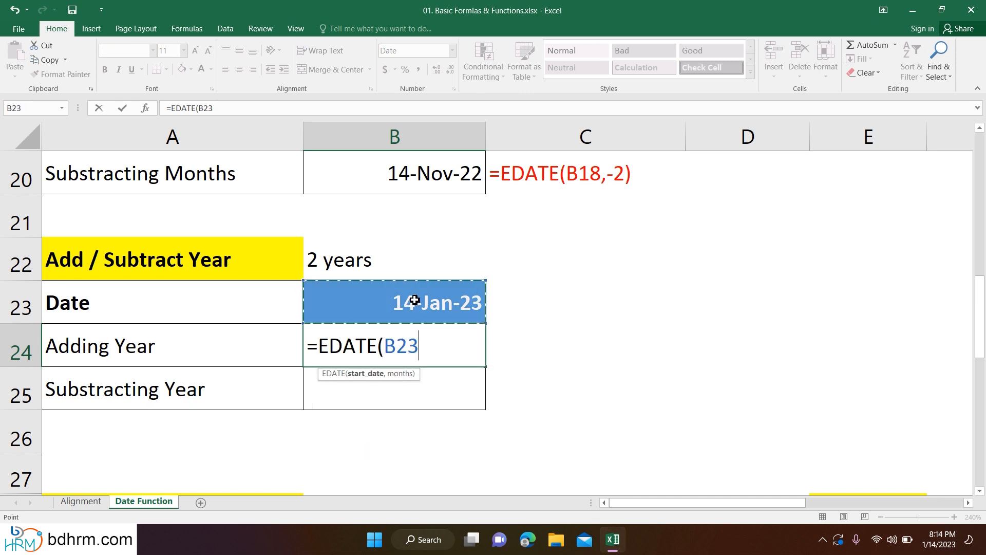
text(,)
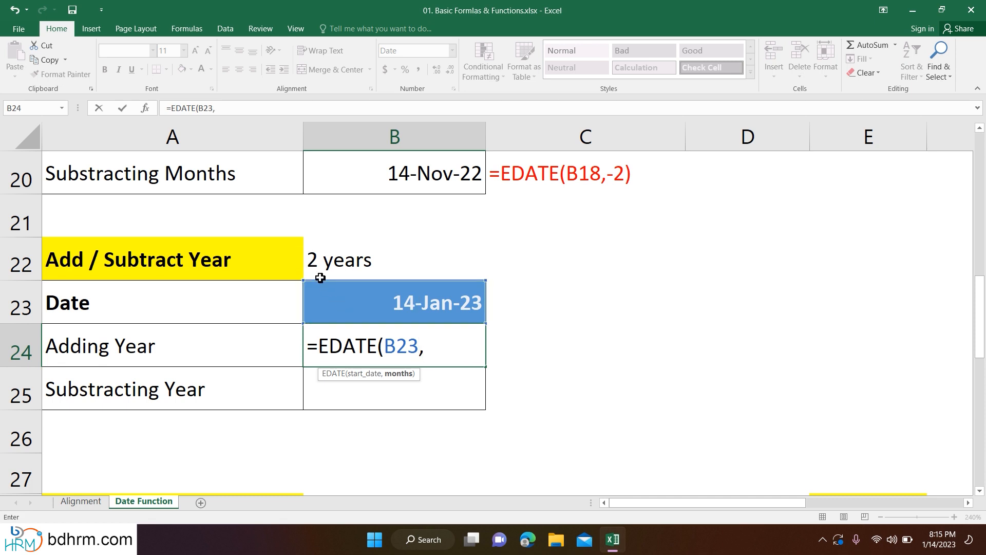
text(2)
text(*12))
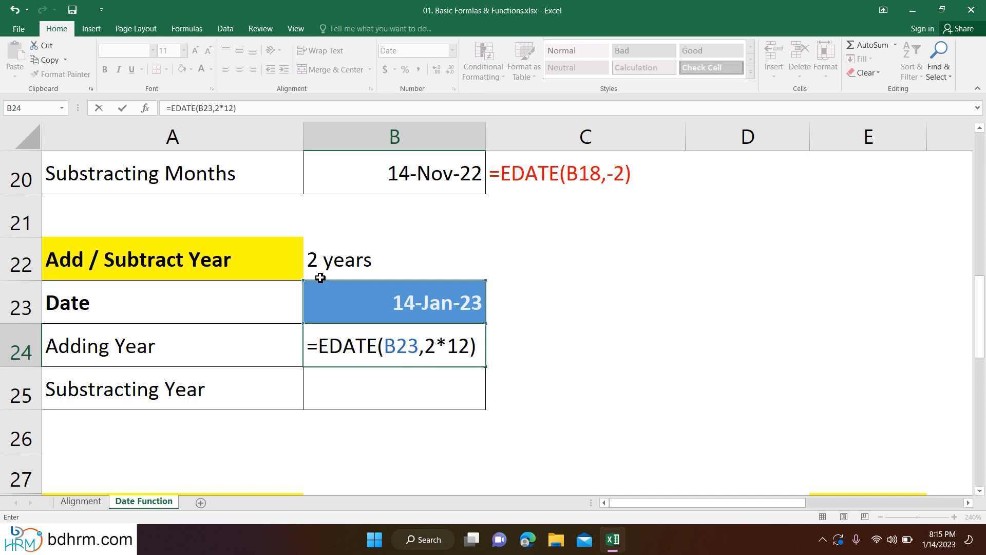
key(Return)
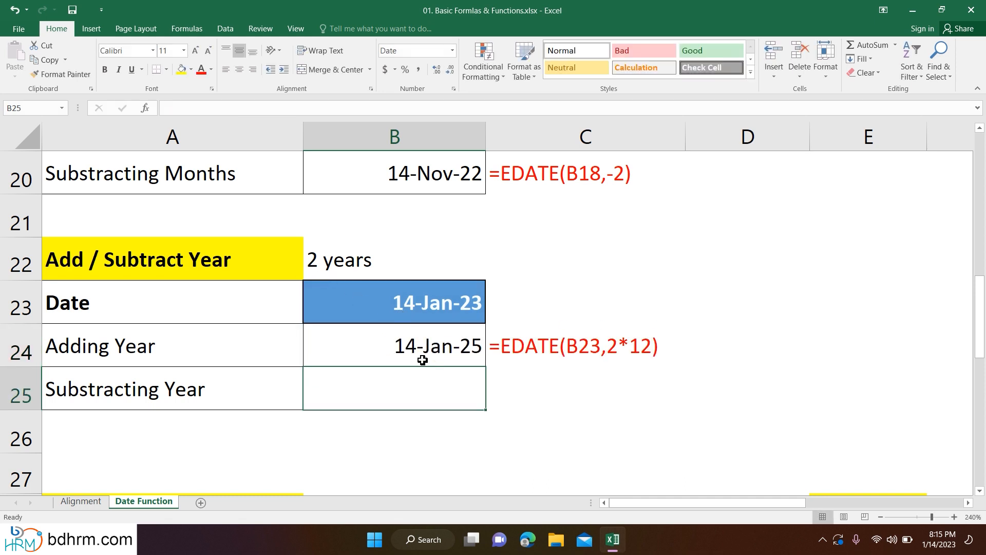
- Enter =EDATE(B23,-2*12) in the Substracting Year cell B25 to go back two years from the date
scroll(436, 440, down, 1)
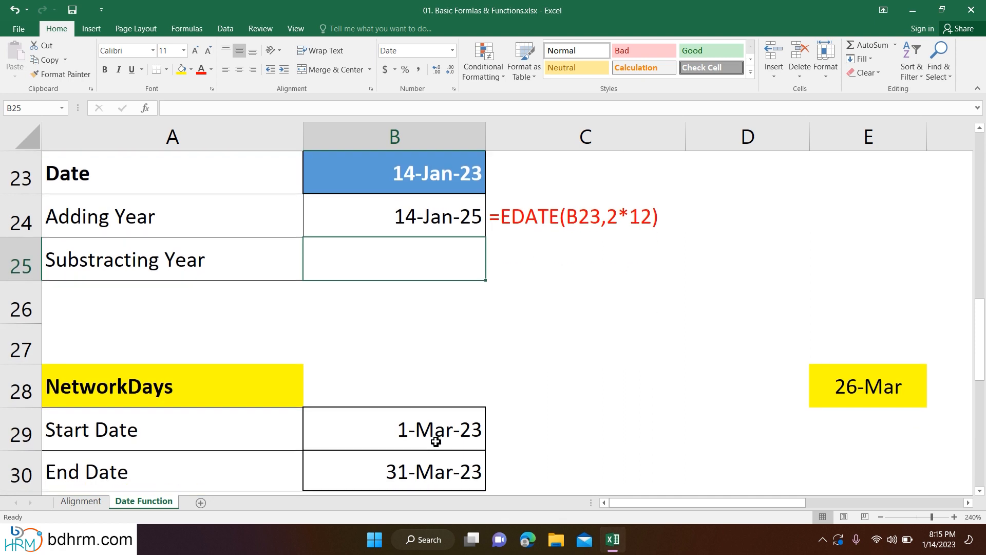
double_click(428, 256)
text(=d)
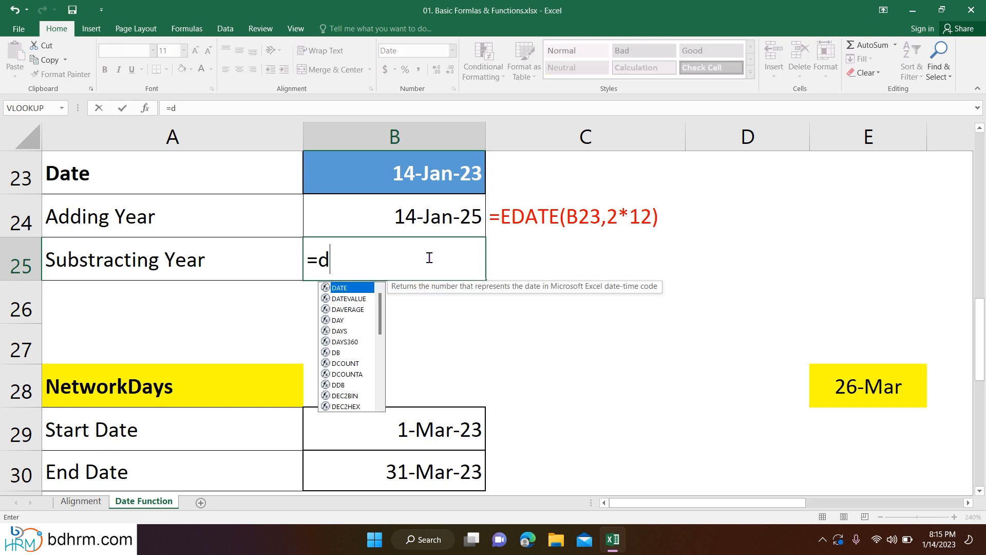
key(BackSpace)
text(ed)
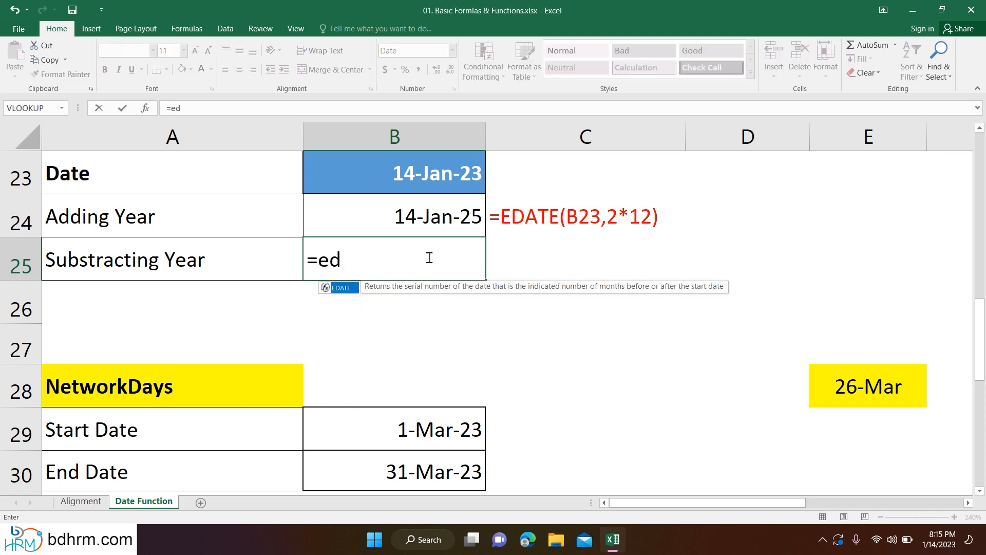
key(Tab)
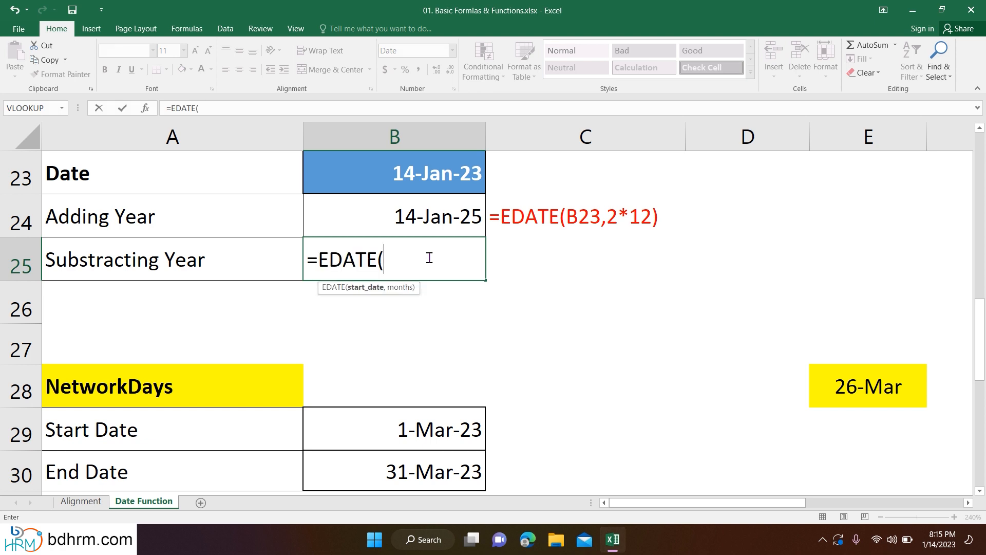
click(421, 184)
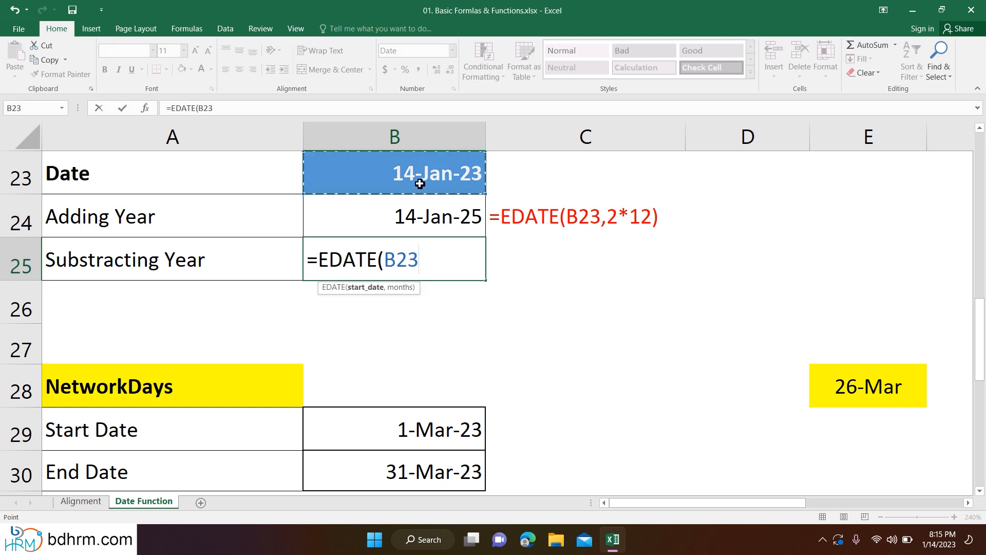
text(,)
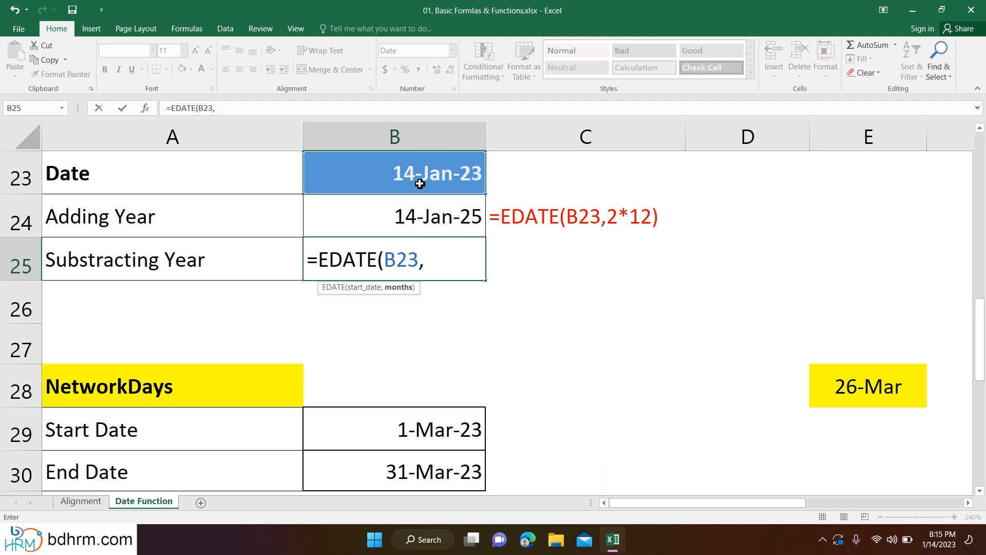
text(-2)
text(*12))
key(Return)
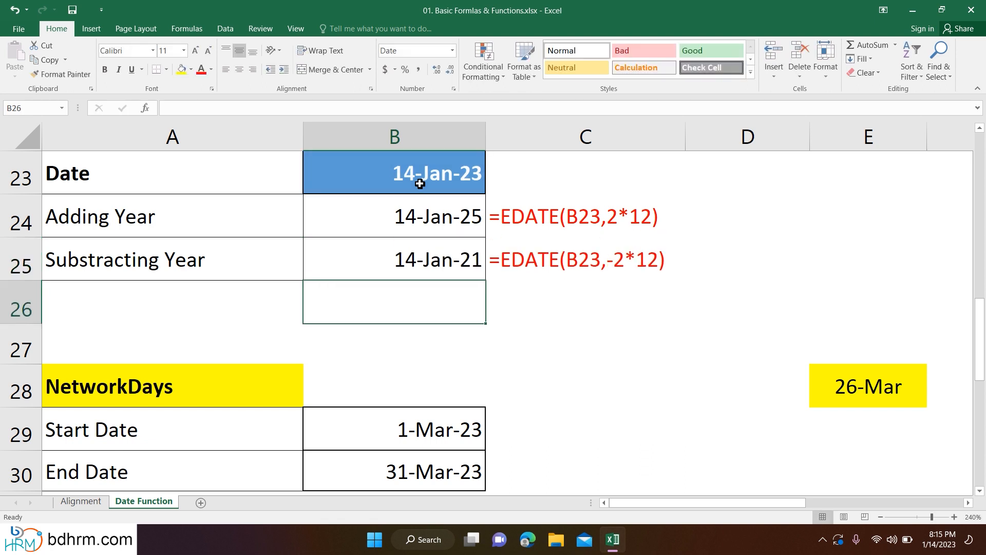